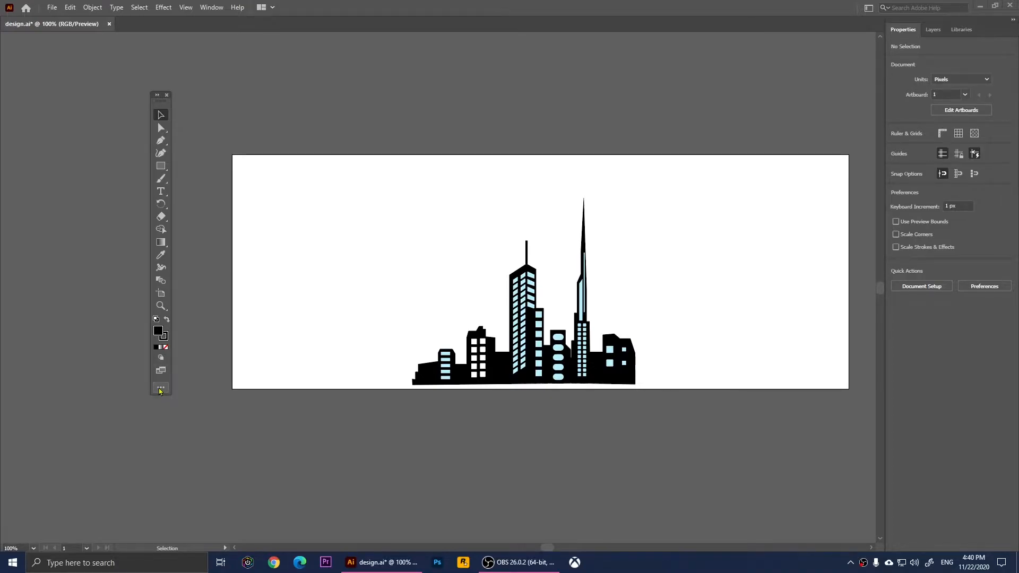
# Switch the tools panel from the Basic to the Advanced toolbar set.
pyautogui.click(160, 390)
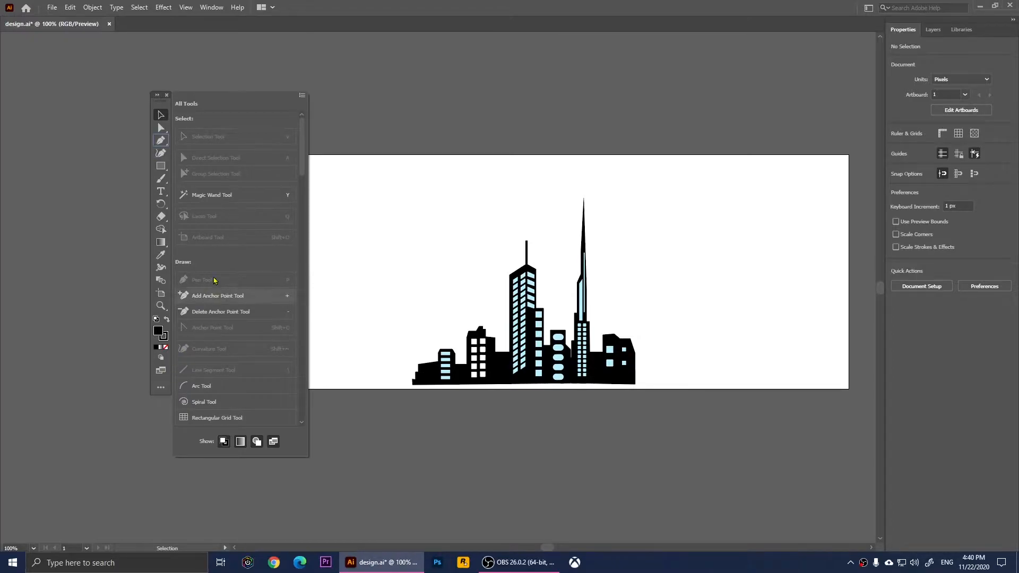
pyautogui.click(303, 97)
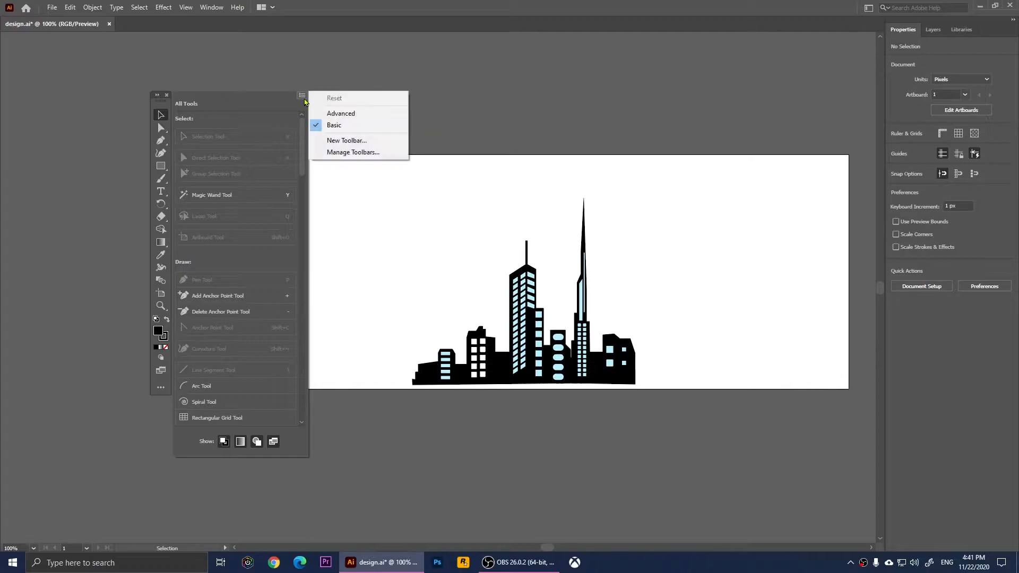
pyautogui.click(353, 114)
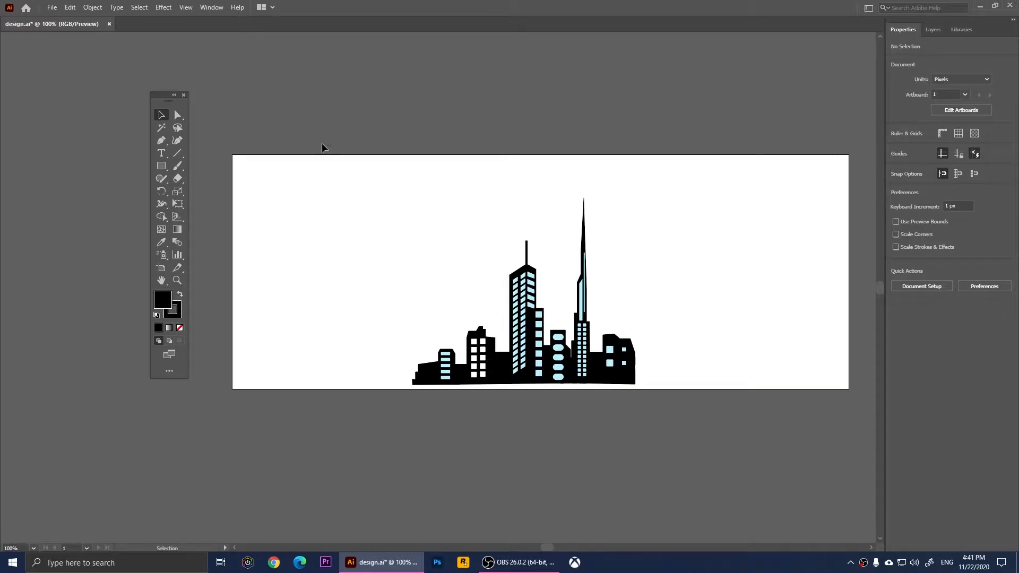
# Draw a column graph freehand in the upper-left area of the artboard with the Column Graph tool.
pyautogui.click(177, 257)
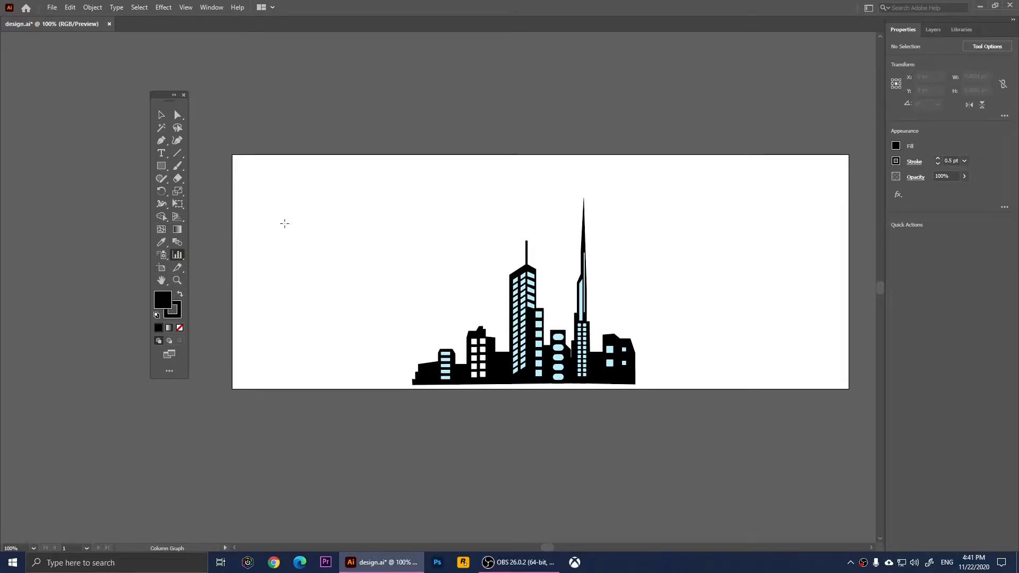
pyautogui.click(308, 201)
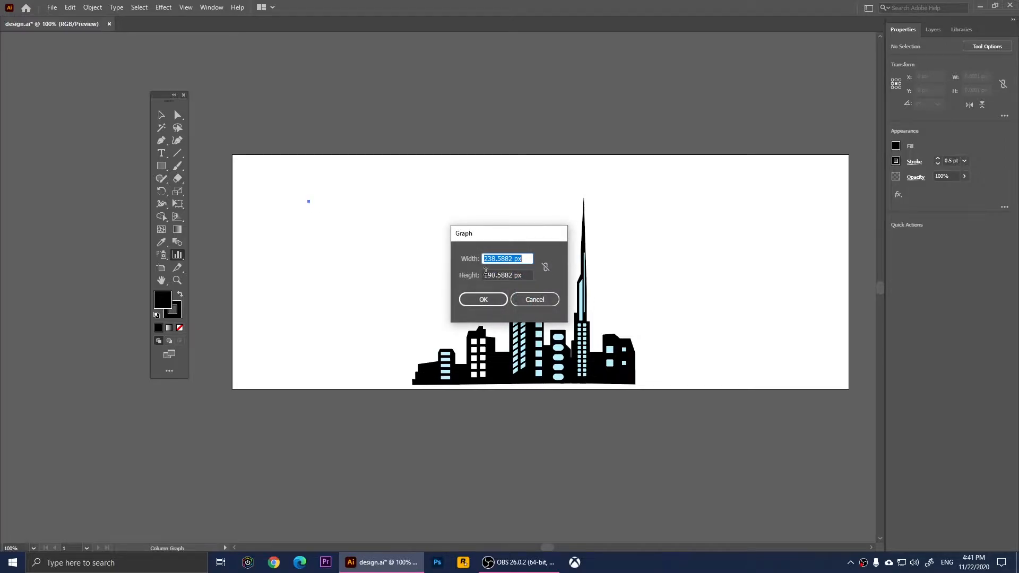
pyautogui.click(536, 298)
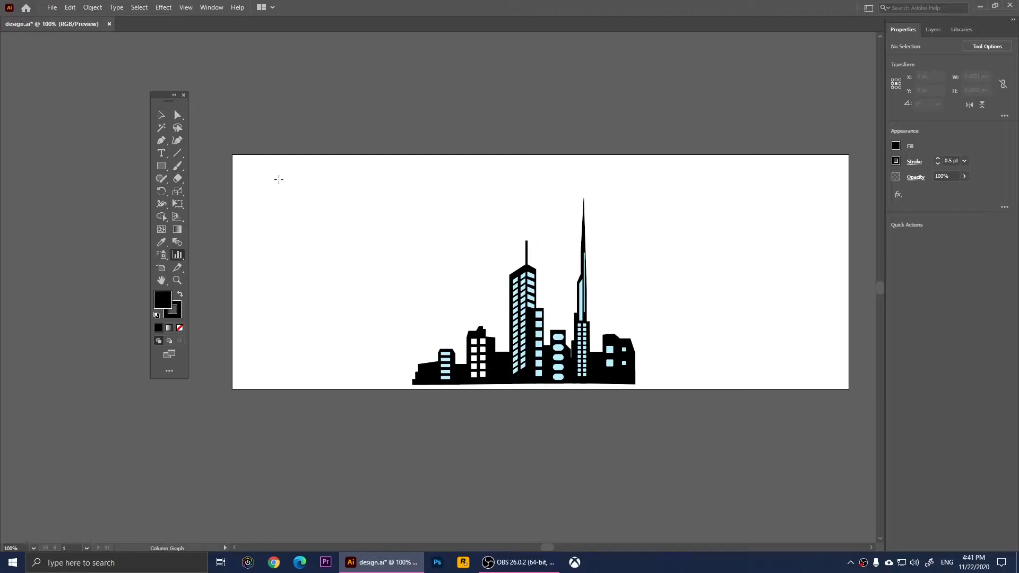
pyautogui.moveTo(292, 175); pyautogui.dragTo(471, 299)
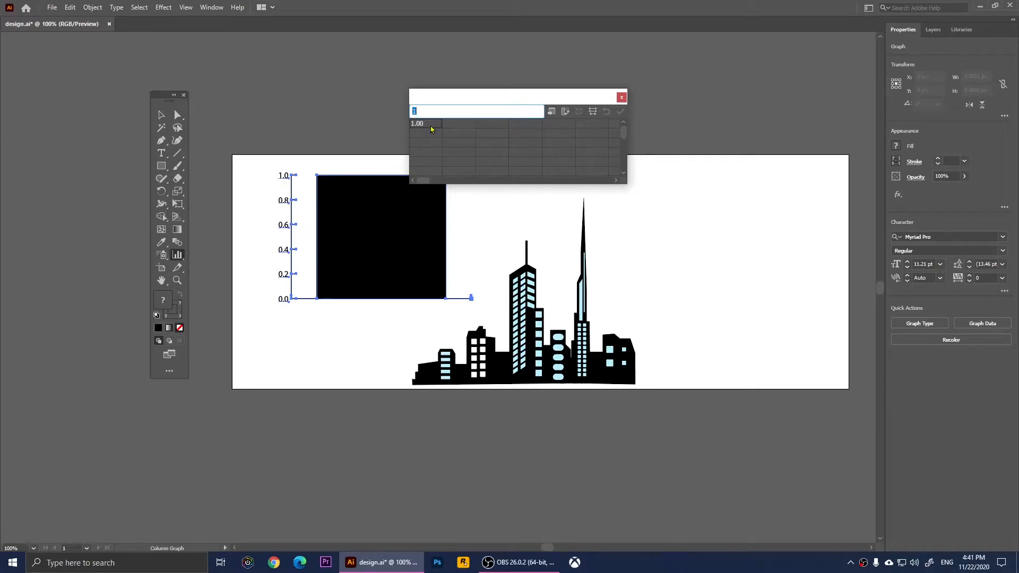
# Enter the graph data Men 3500 and Women 2987 in two adjacent columns and apply it to the column graph.
pyautogui.write('Men')
pyautogui.click(427, 132)
pyautogui.write('3500')
pyautogui.press('Tab')
pyautogui.write('2987')
pyautogui.moveTo(511, 102); pyautogui.dragTo(563, 92)
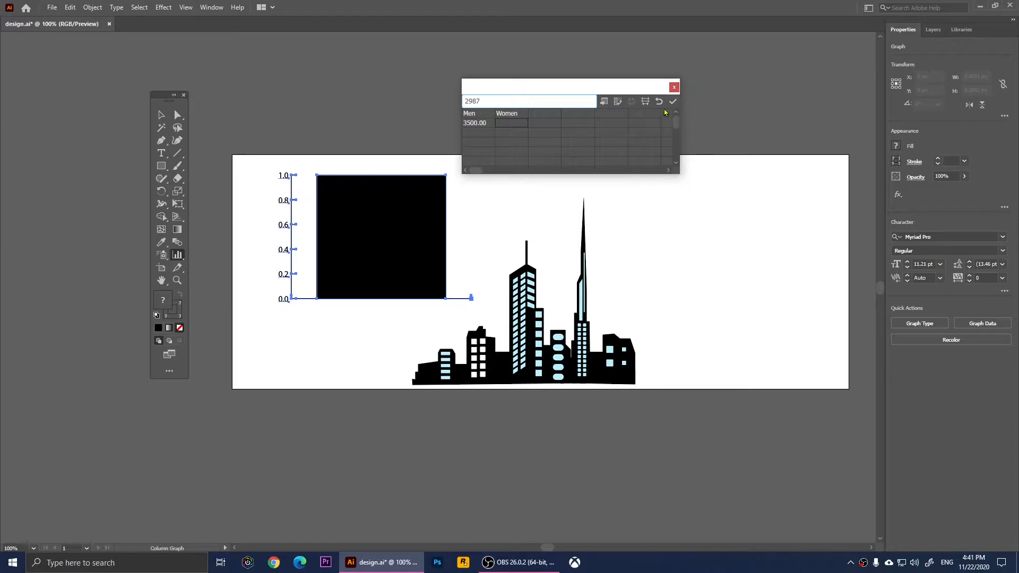
pyautogui.click(673, 102)
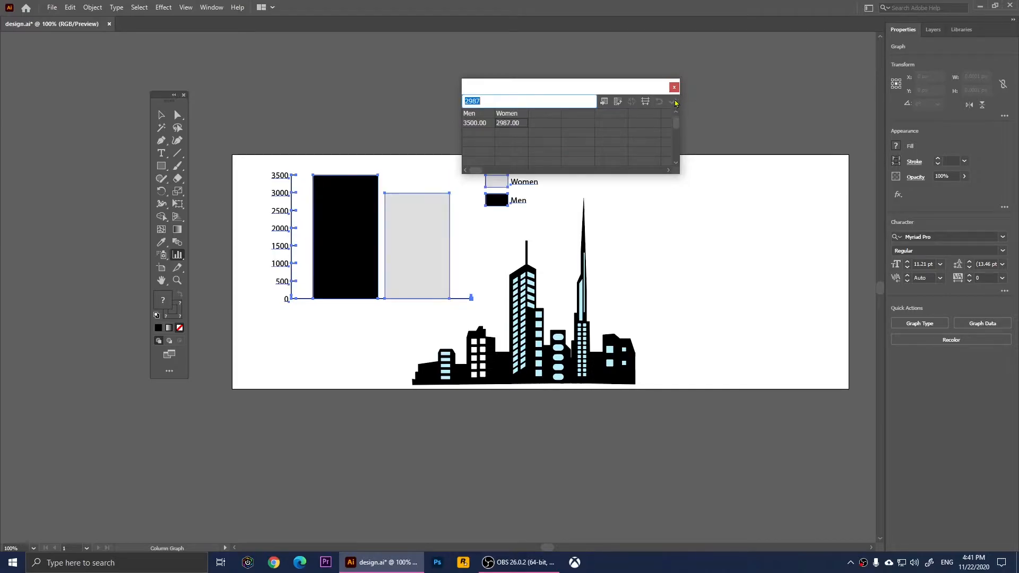
pyautogui.moveTo(553, 90); pyautogui.dragTo(670, 89)
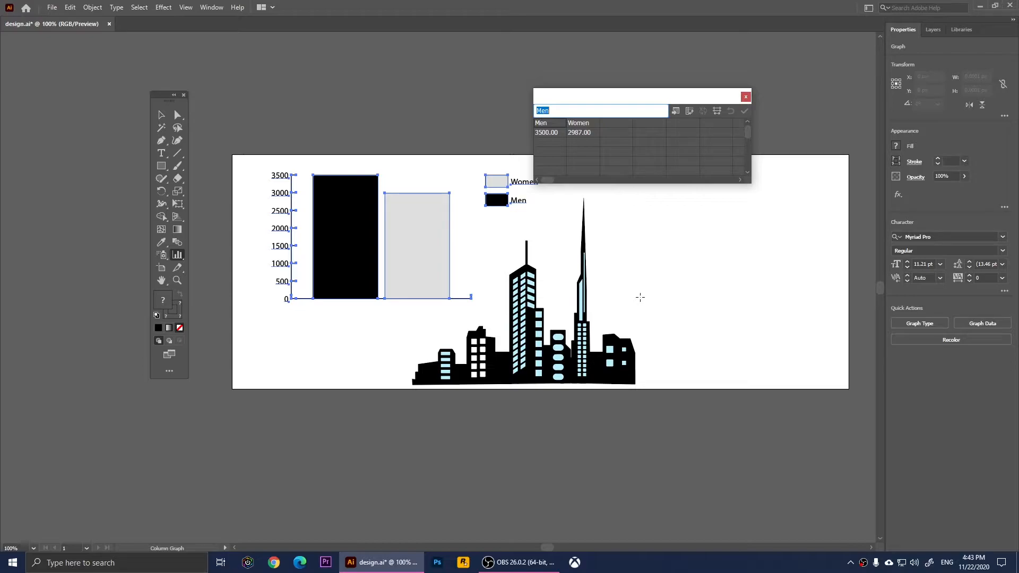
# Transpose the graph data's rows and columns to compare the layouts, and restore the original arrangement.
pyautogui.click(689, 112)
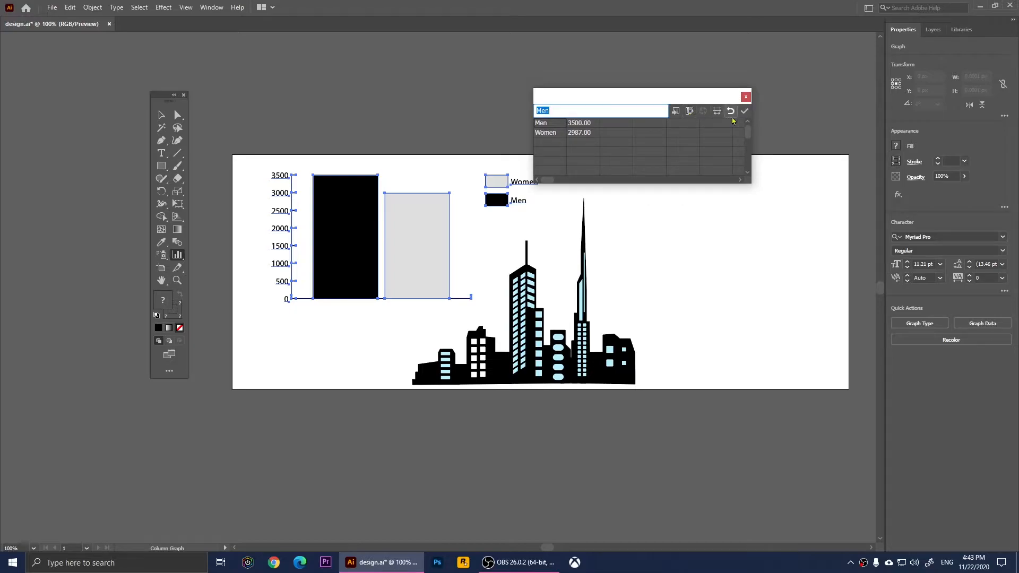
pyautogui.click(745, 111)
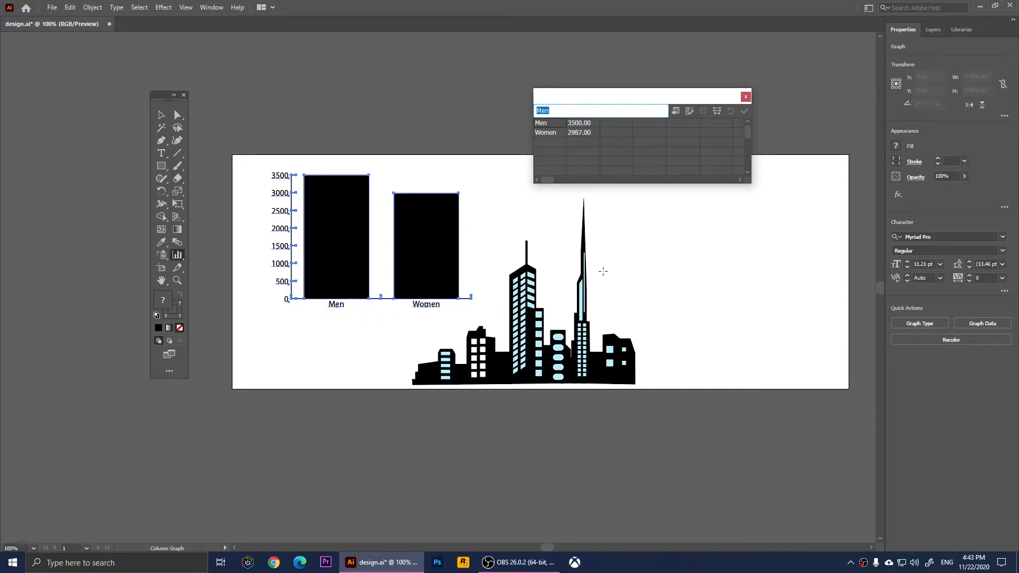
pyautogui.click(689, 110)
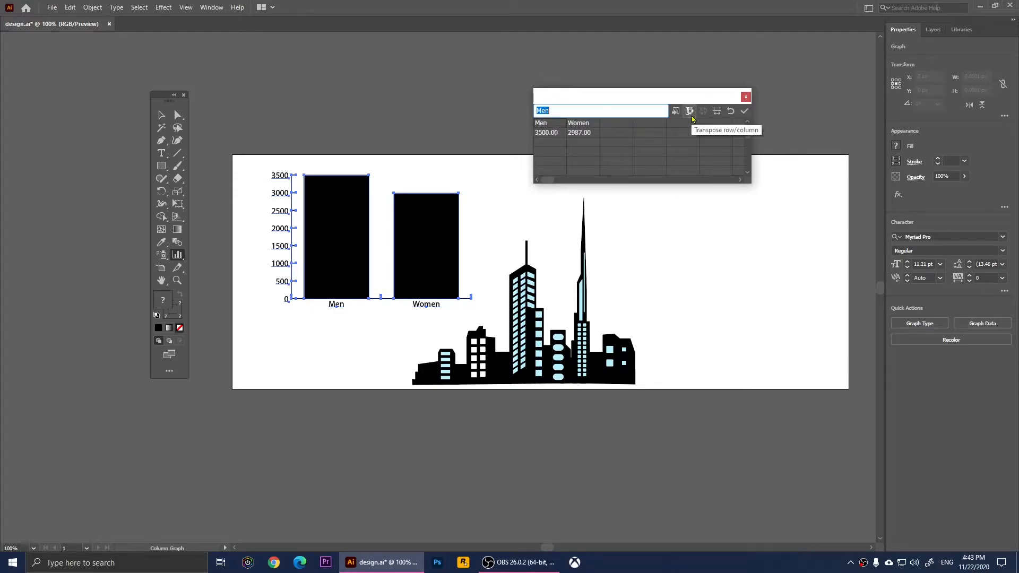
pyautogui.click(745, 111)
pyautogui.moveTo(636, 102); pyautogui.dragTo(719, 113)
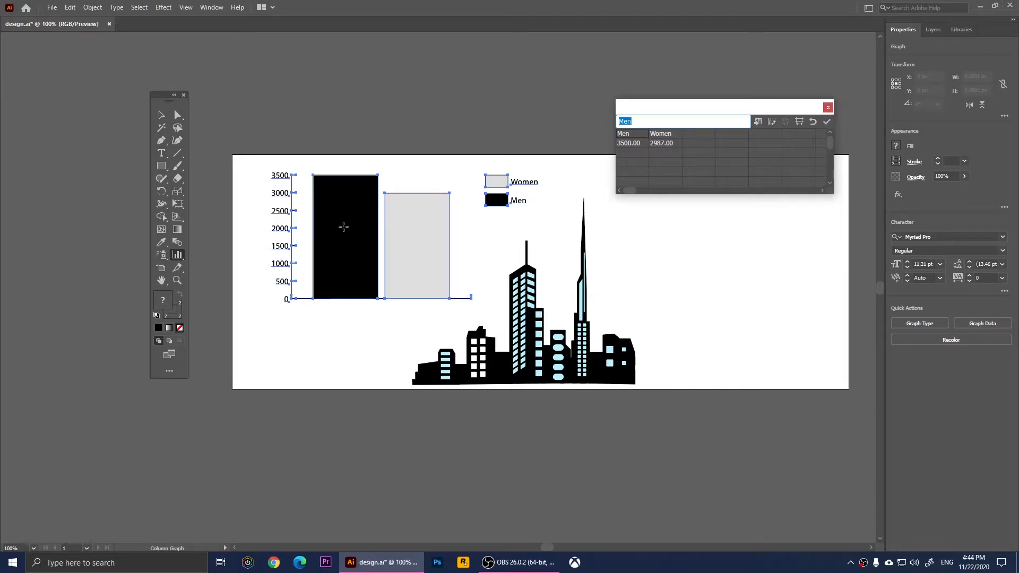
# Review the data cell style settings, and close the graph data window with its changes saved.
pyautogui.click(799, 125)
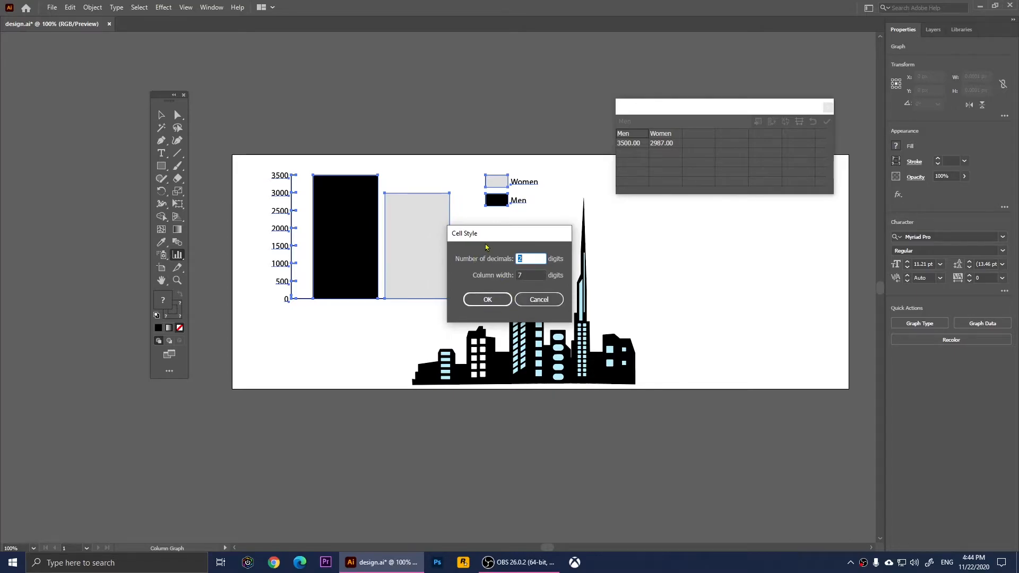
pyautogui.click(480, 298)
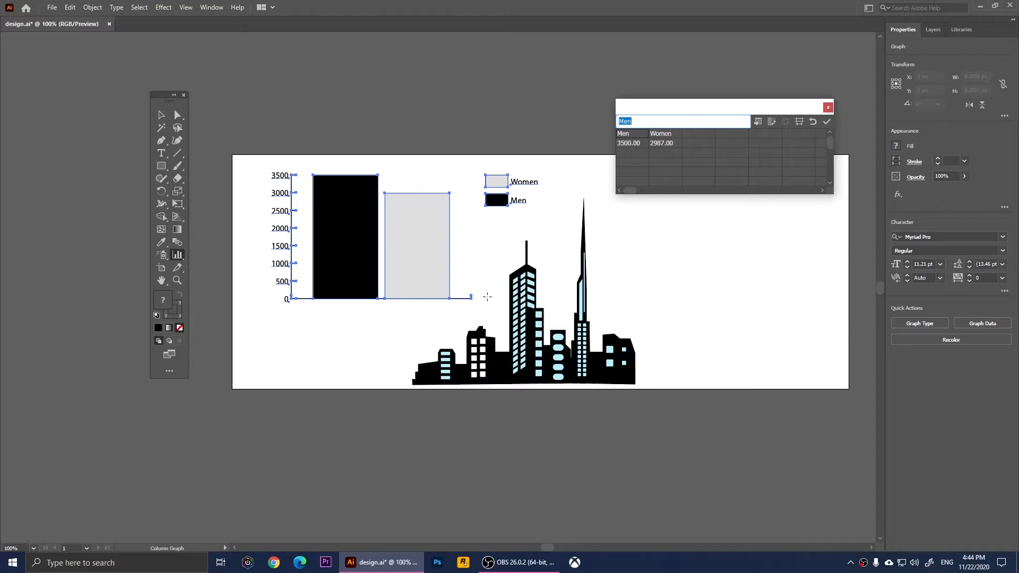
pyautogui.click(828, 108)
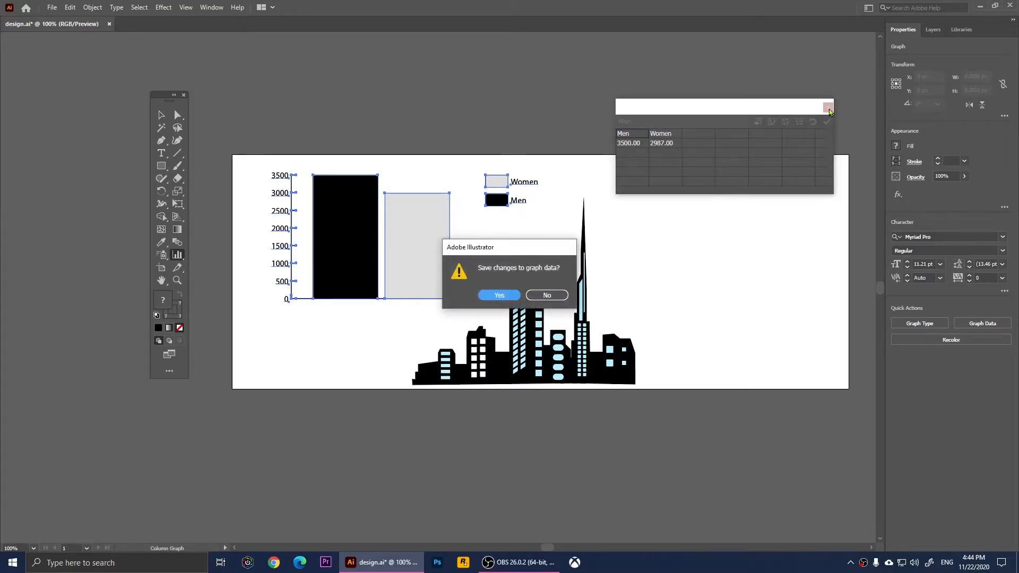
pyautogui.click(498, 299)
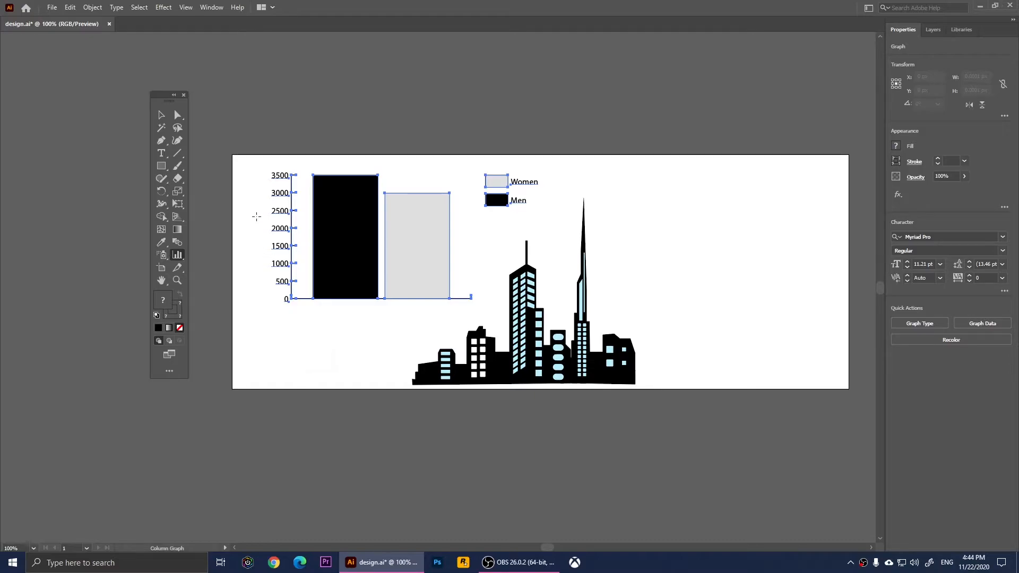
# Fill the Women column and its legend box with the orange swatch using the Direct Selection tool.
pyautogui.click(181, 116)
pyautogui.click(285, 93)
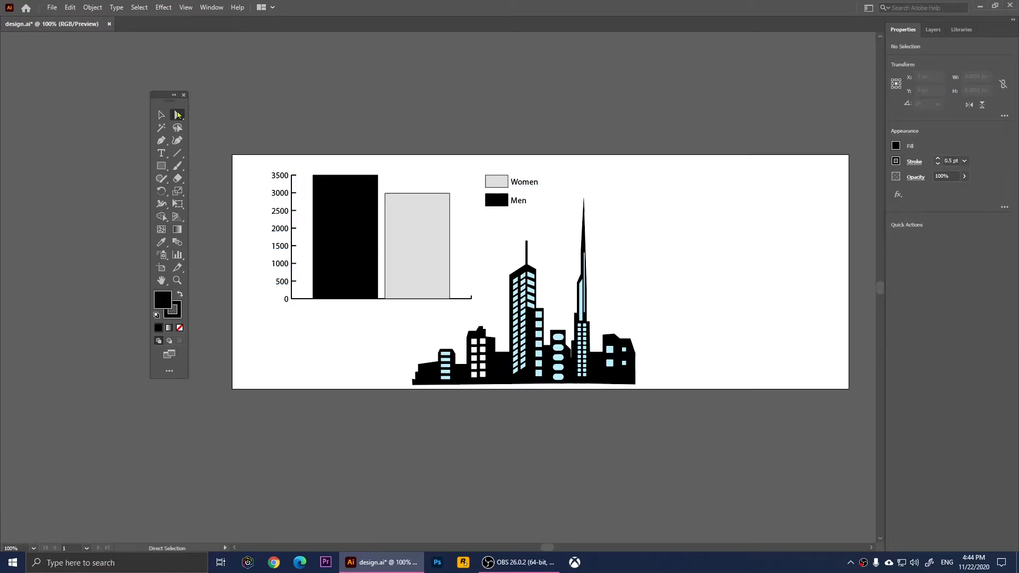
pyautogui.click(425, 283)
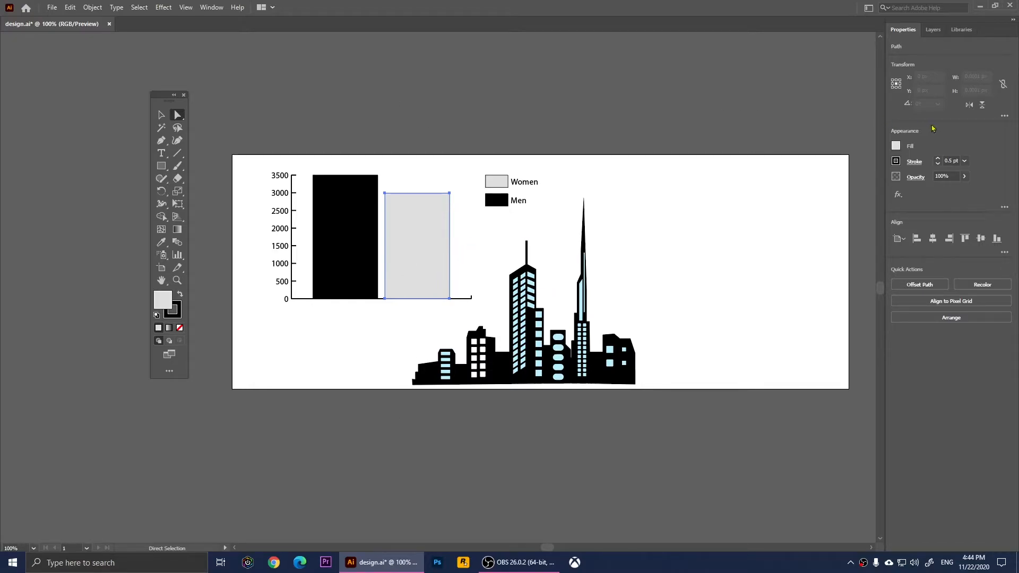
pyautogui.click(896, 146)
pyautogui.click(869, 183)
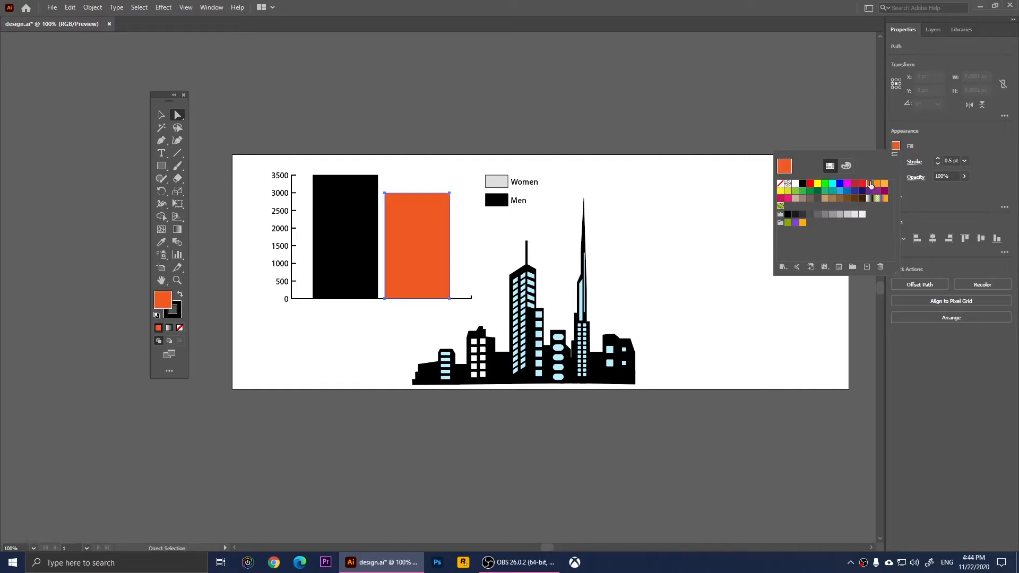
pyautogui.click(536, 81)
pyautogui.click(493, 187)
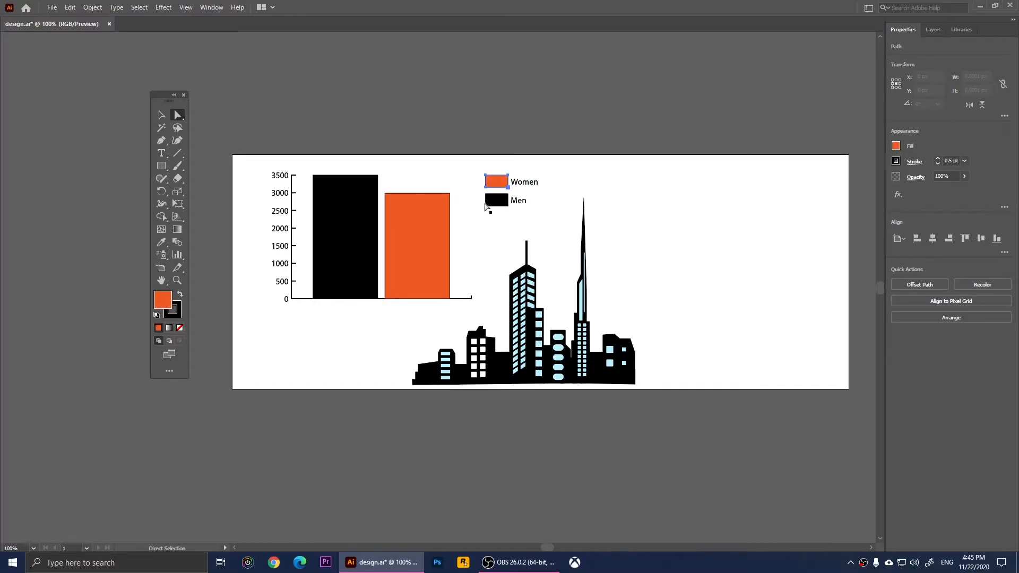
pyautogui.click(489, 98)
# Fill the Men column of the graph with the medium blue swatch.
pyautogui.click(345, 223)
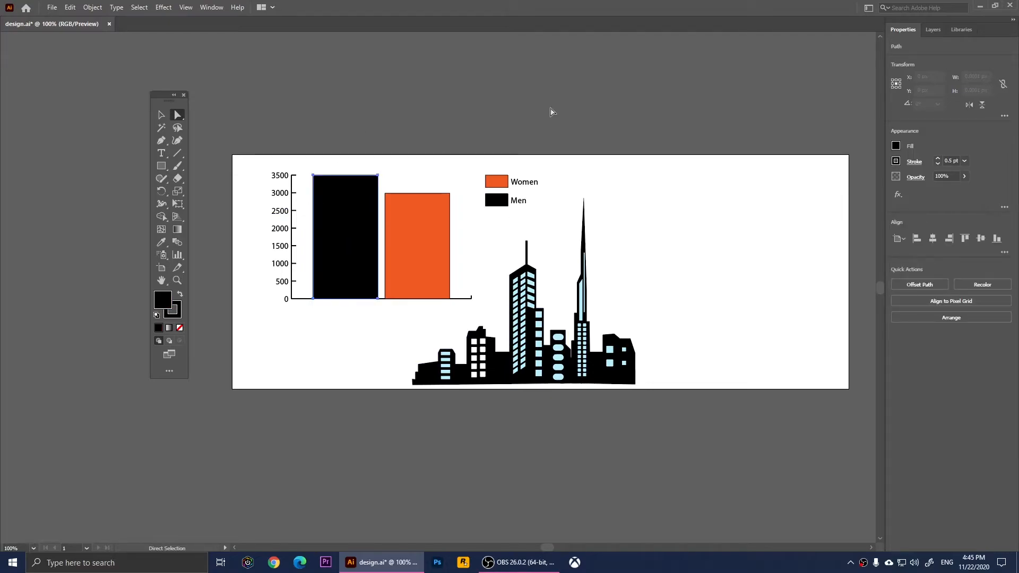
pyautogui.click(896, 147)
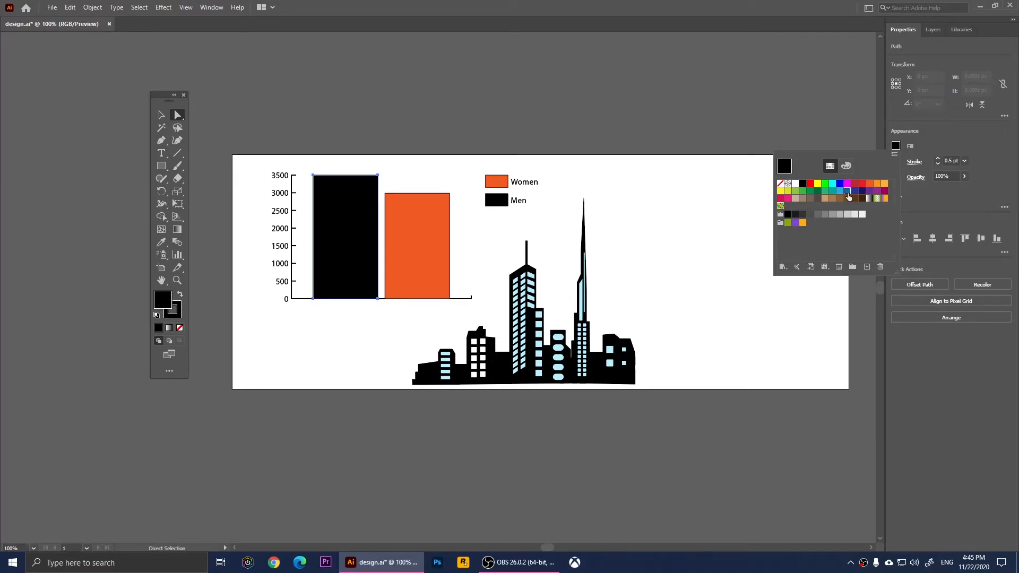
pyautogui.click(848, 192)
pyautogui.click(616, 167)
# Fill the Men legend box with the same medium blue as its column, and deselect the graph.
pyautogui.click(497, 183)
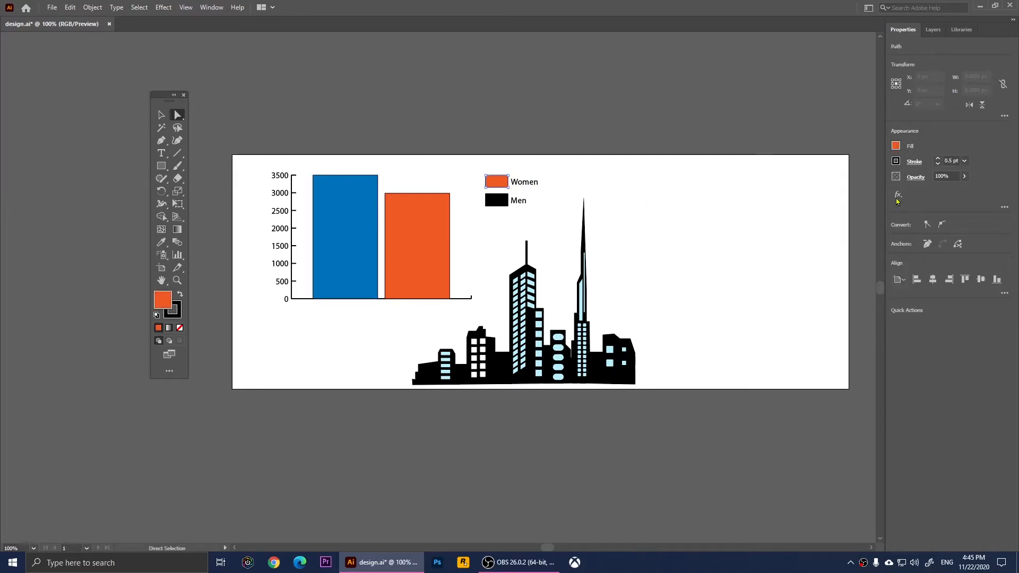
pyautogui.click(499, 202)
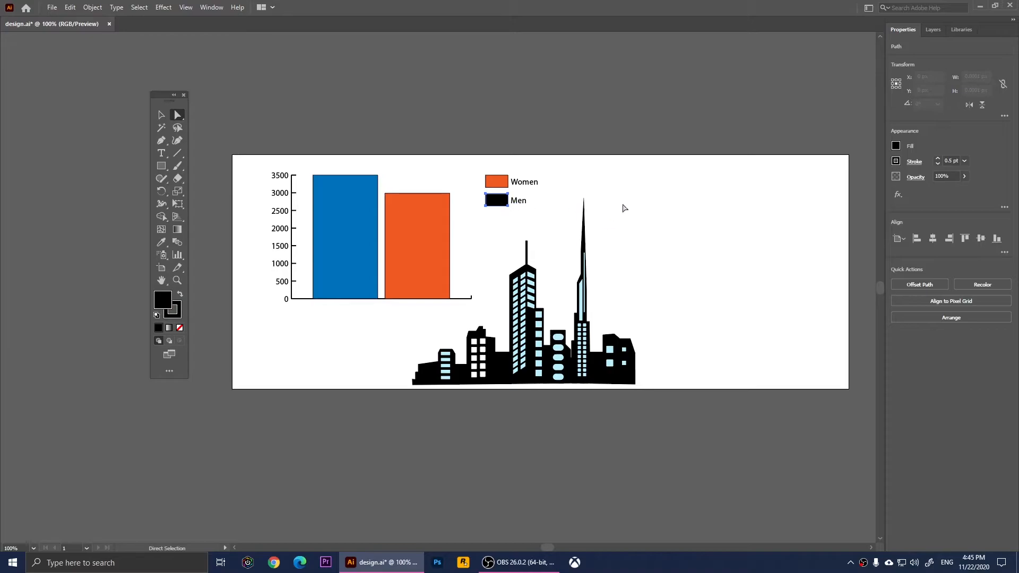
pyautogui.click(895, 146)
pyautogui.click(854, 191)
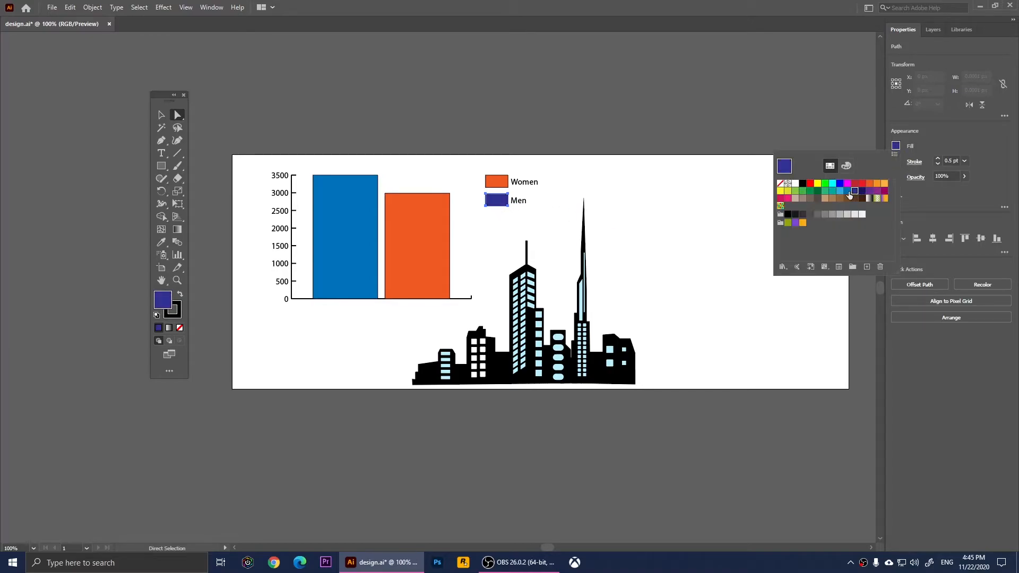
pyautogui.click(848, 191)
pyautogui.click(650, 201)
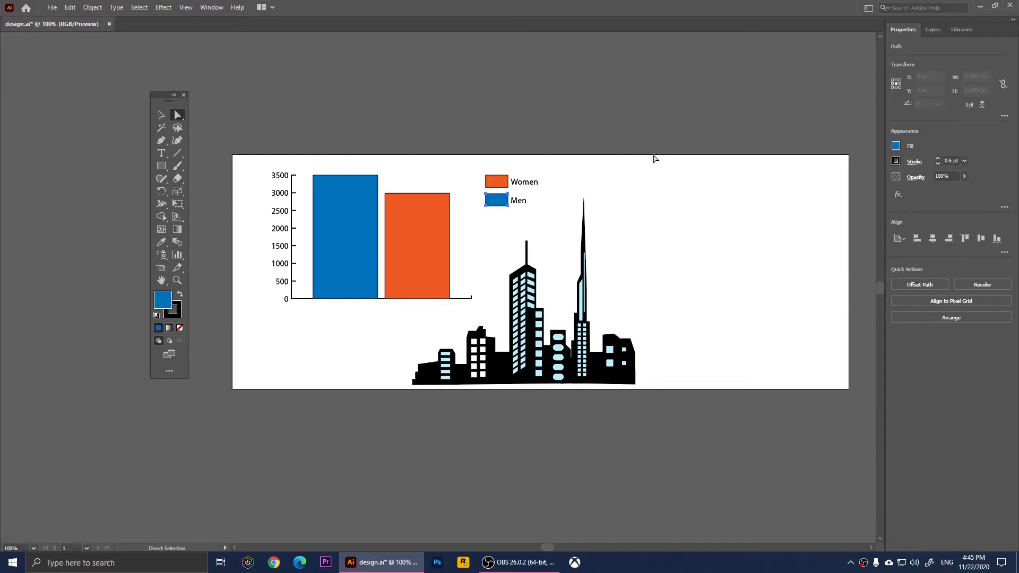
pyautogui.click(161, 115)
pyautogui.click(226, 105)
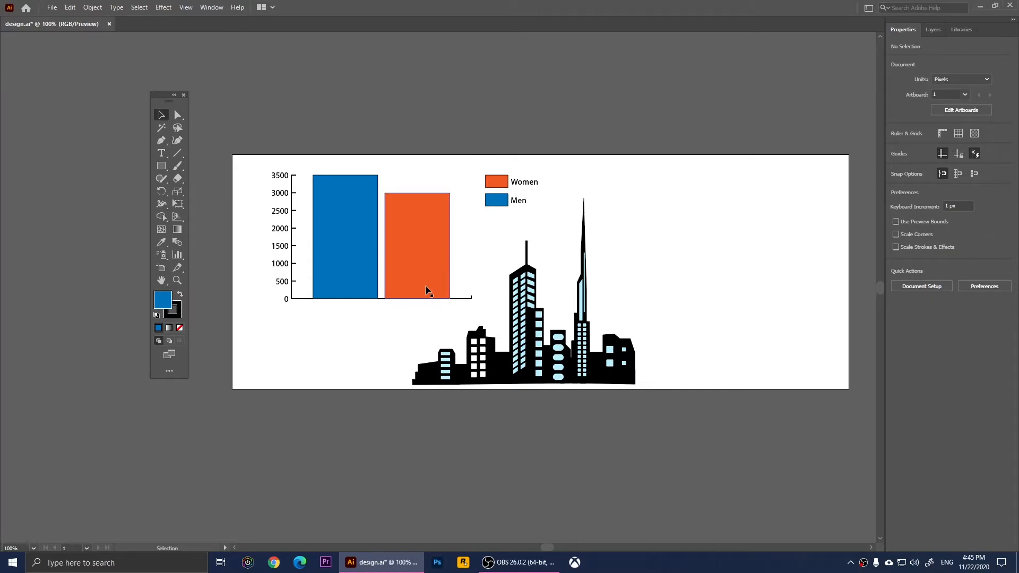
# Draw a pie graph freehand on the artboard to the right of the skyline with the Pie Graph tool.
pyautogui.click(178, 256)
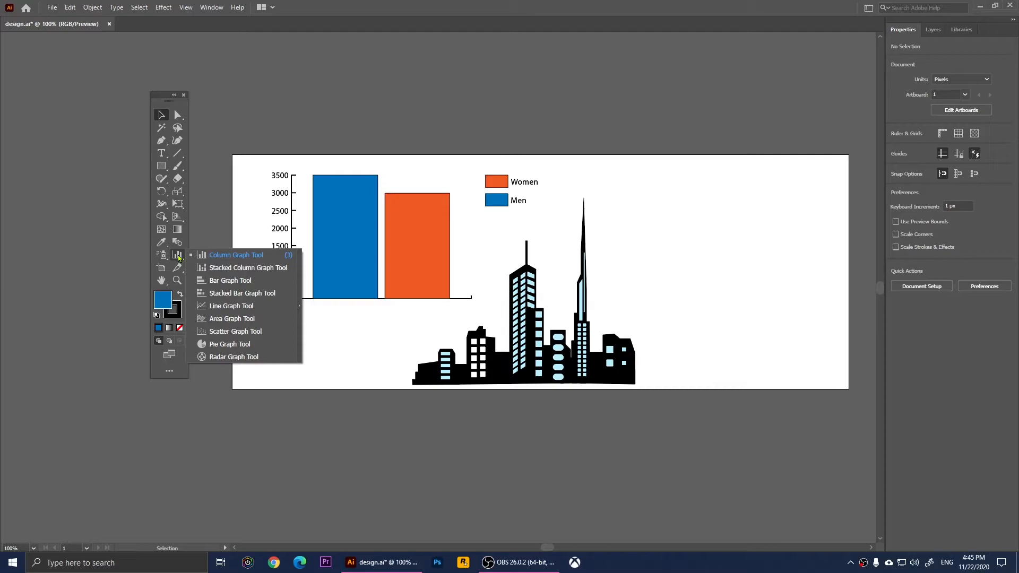
pyautogui.click(247, 344)
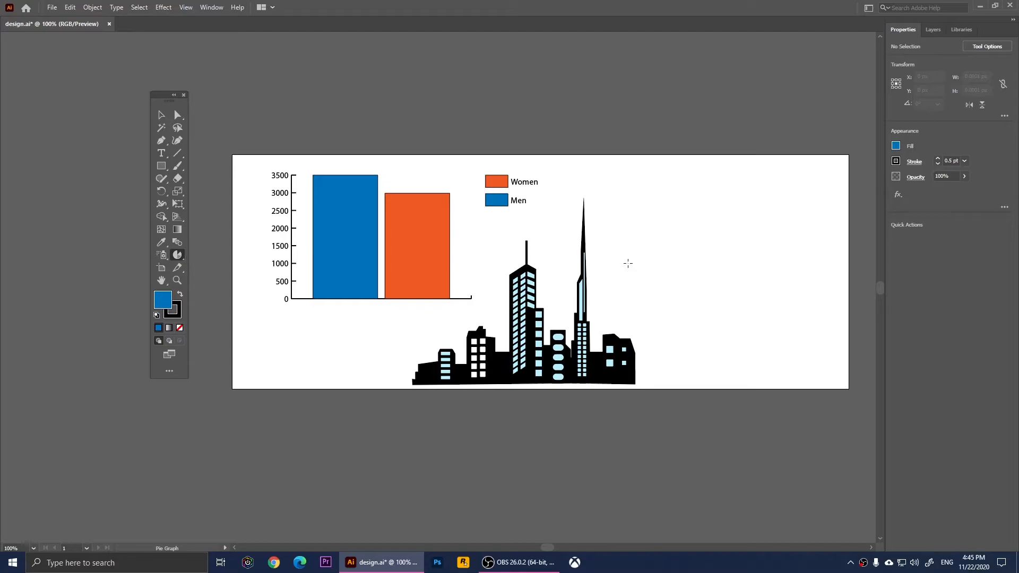
pyautogui.moveTo(634, 177); pyautogui.dragTo(784, 302)
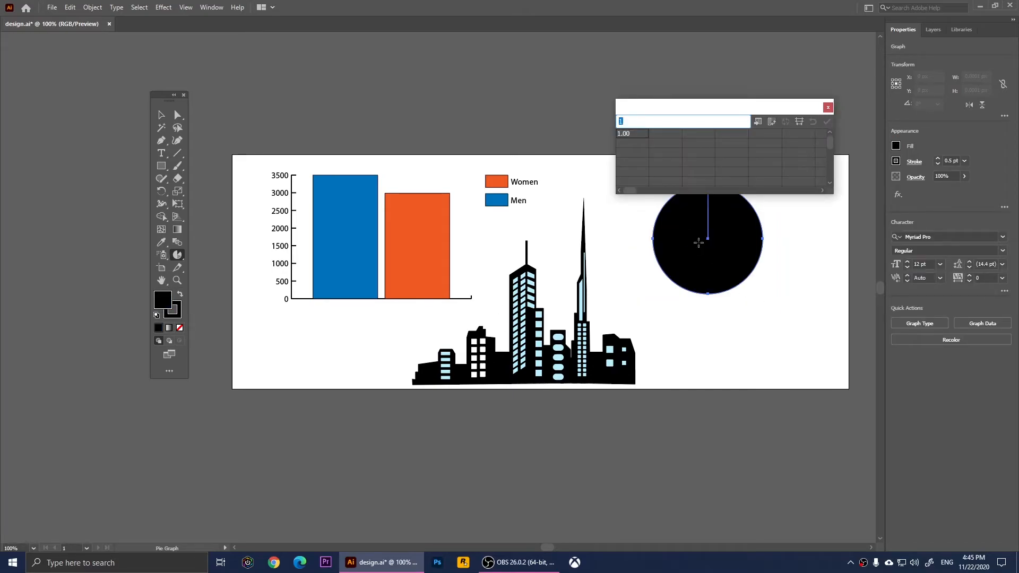
# Enter the pie graph data Men 3500 and Women 2897, apply it, and close the data window.
pyautogui.write('men')
pyautogui.press('BackSpace')
pyautogui.press('BackSpace')
pyautogui.press('BackSpace')
pyautogui.write('Men')
pyautogui.press('Tab')
pyautogui.write('Women')
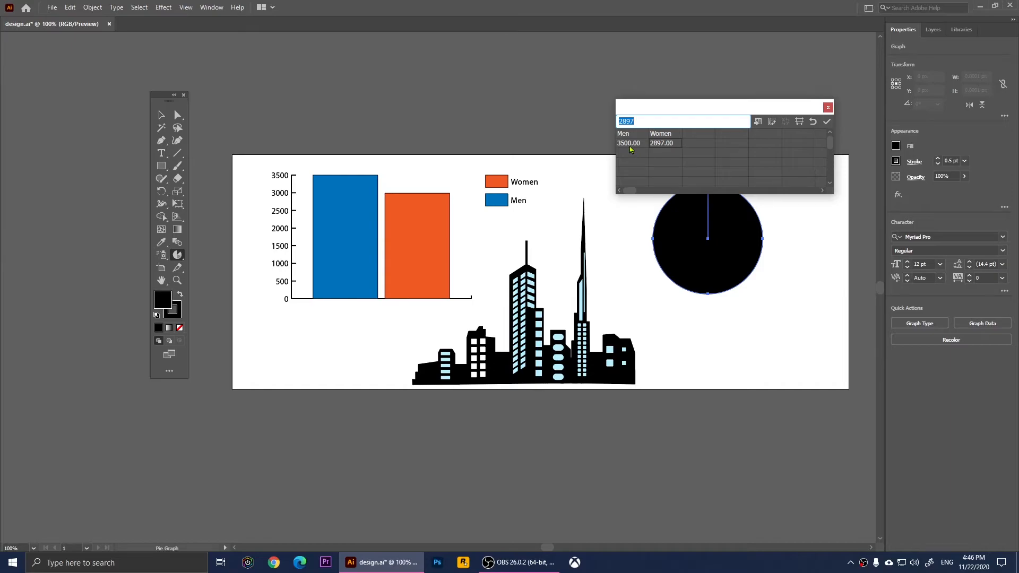
pyautogui.click(825, 122)
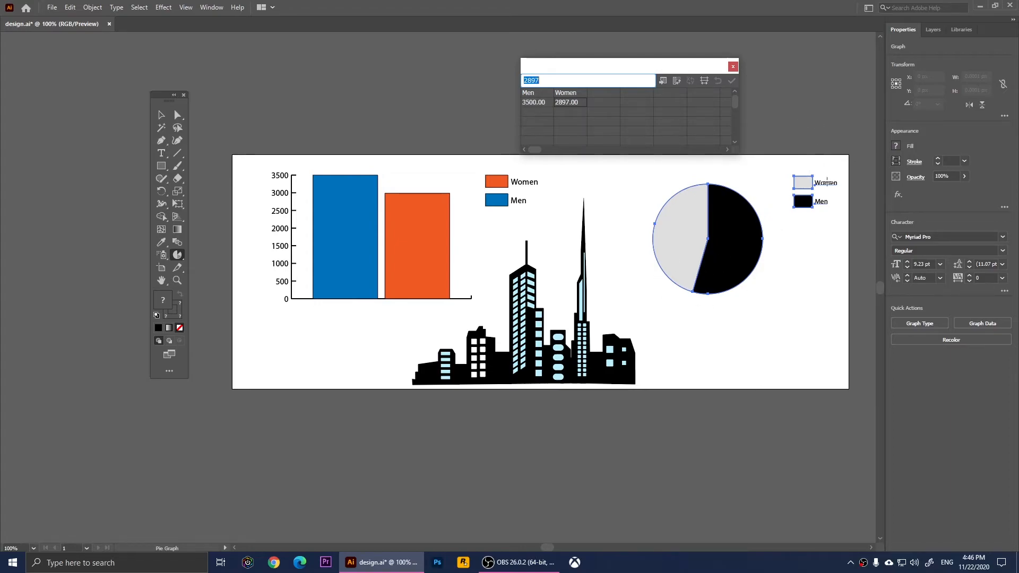
pyautogui.click(733, 67)
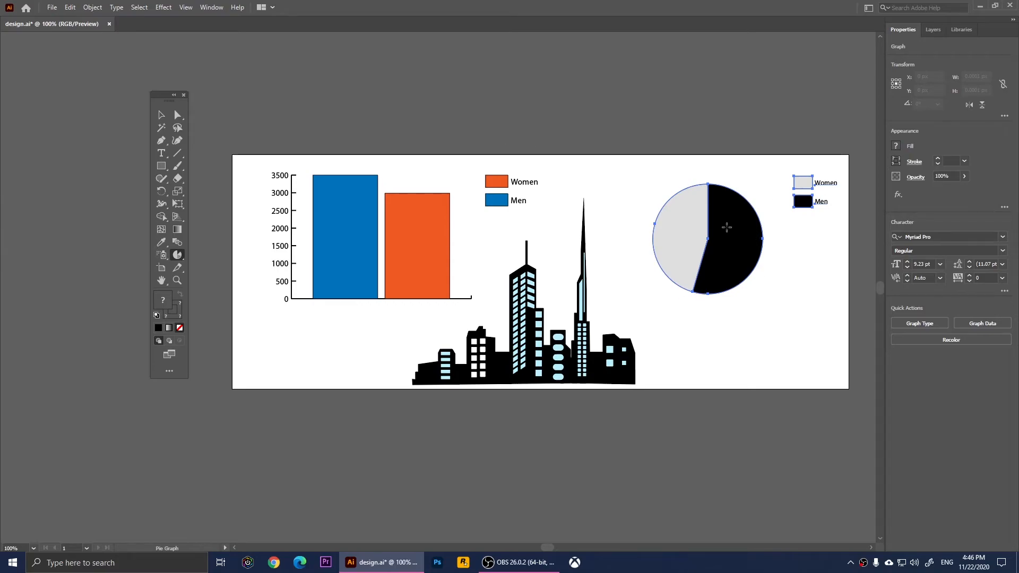
# Fill the Women slice of the pie graph with the orange swatch that matches the Women column.
pyautogui.click(177, 114)
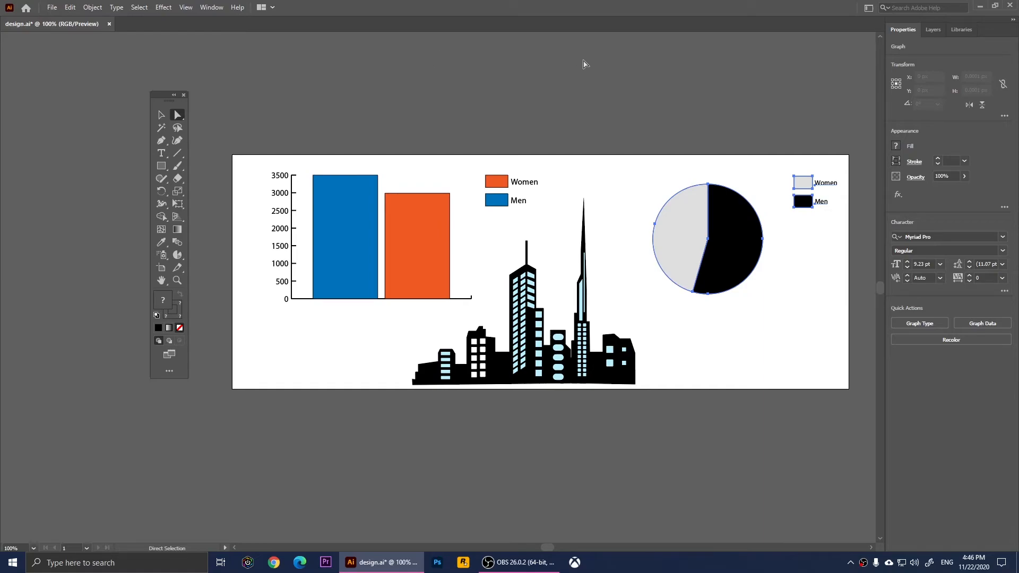
pyautogui.click(625, 118)
pyautogui.click(675, 234)
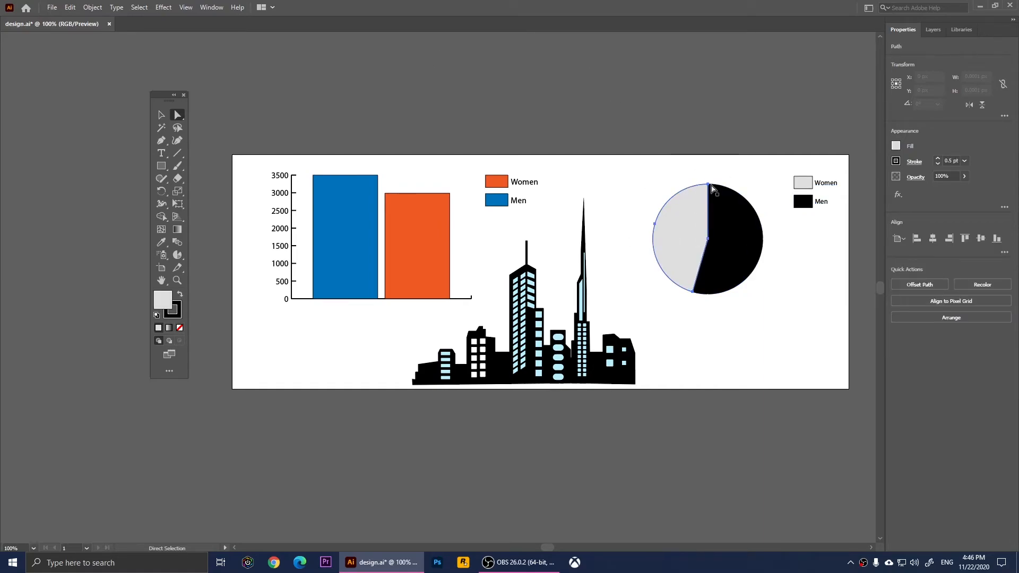
pyautogui.click(897, 146)
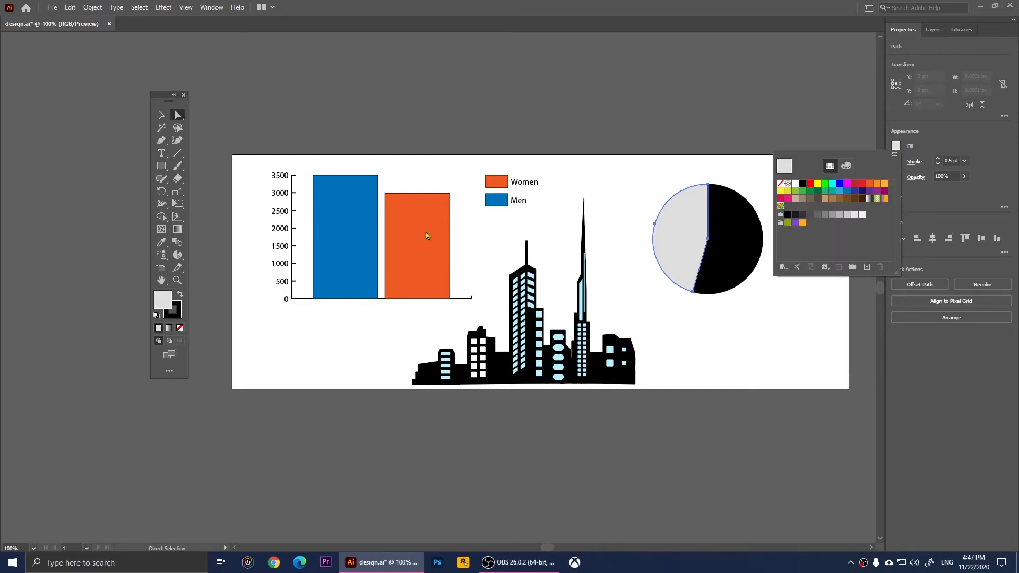
pyautogui.click(870, 183)
# Fill the Men slice of the pie graph with the same medium blue as the Men column.
pyautogui.click(725, 256)
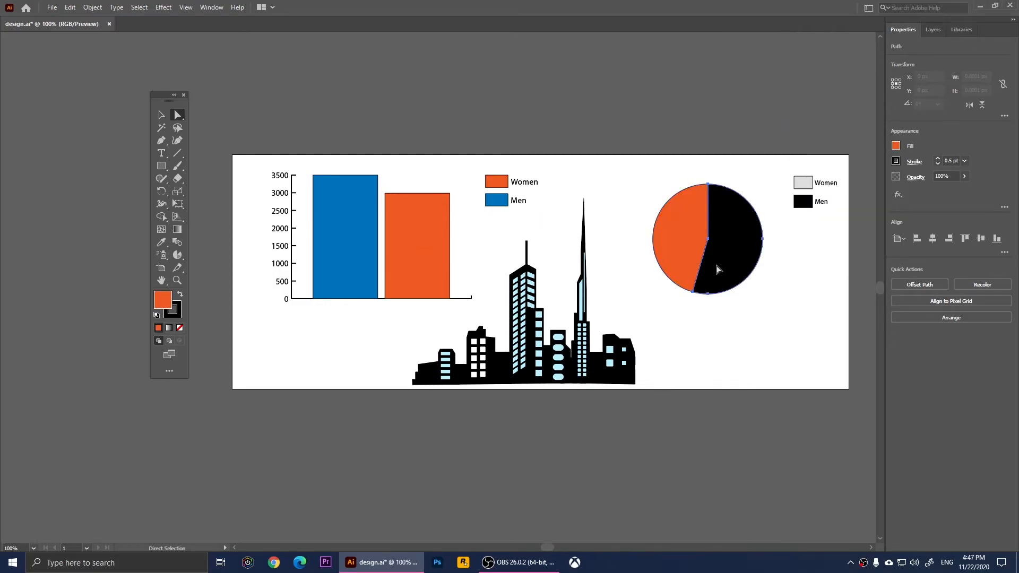
pyautogui.click(896, 146)
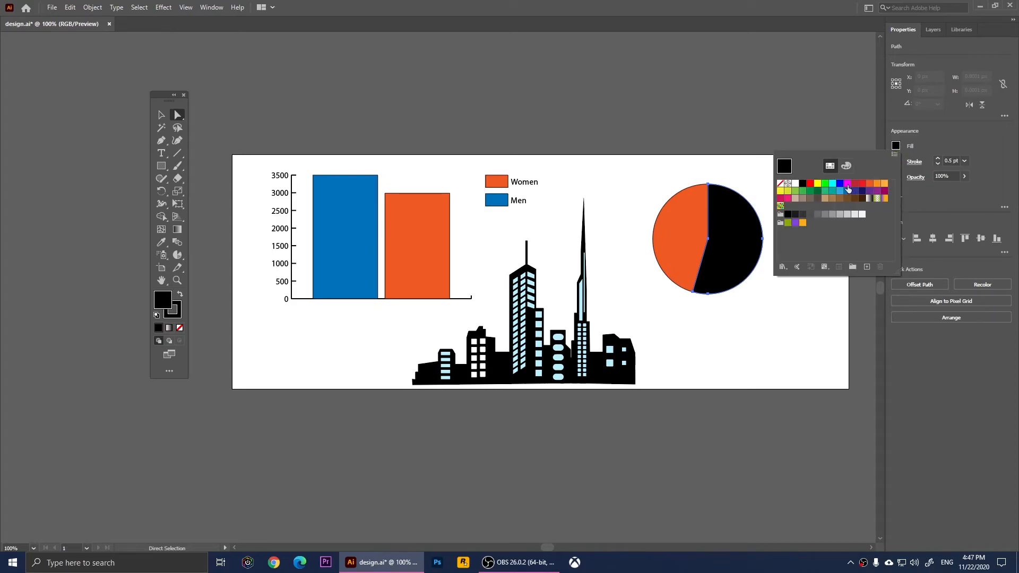
pyautogui.click(840, 183)
# Fill the pie graph's Women legend box with orange and its Men legend box with medium blue, and deselect the graph.
pyautogui.click(895, 147)
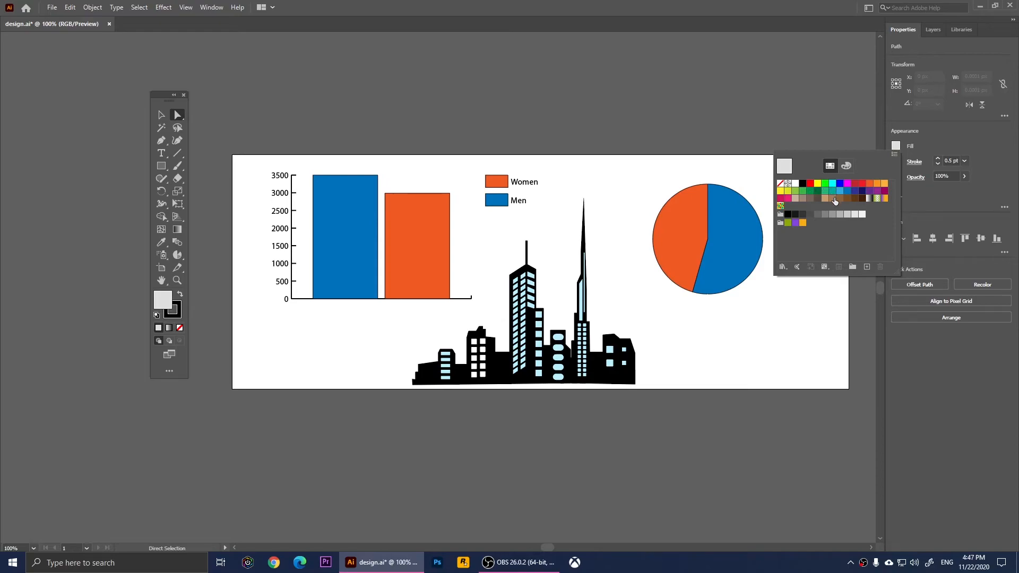
pyautogui.click(870, 183)
pyautogui.click(805, 204)
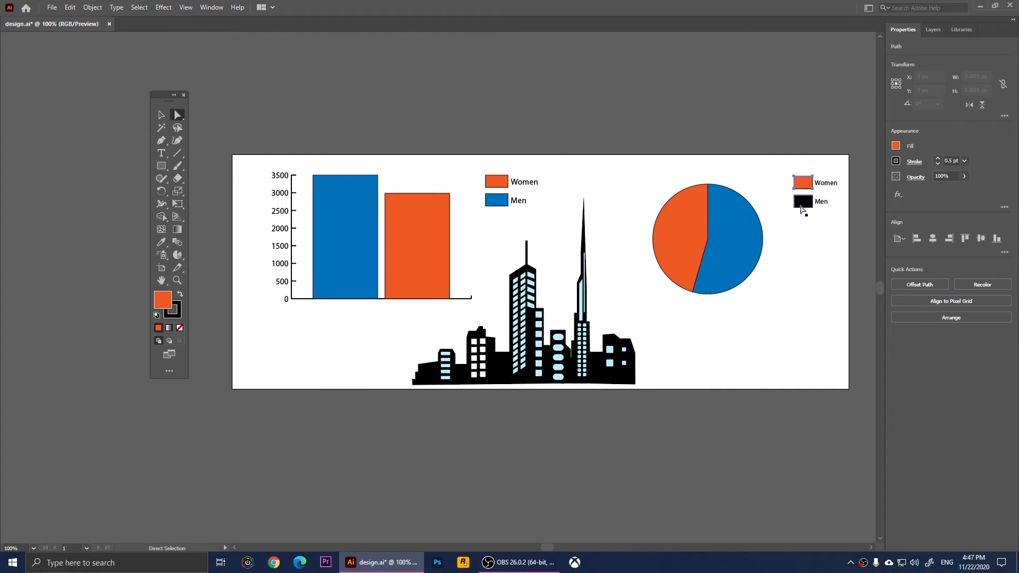
pyautogui.click(896, 148)
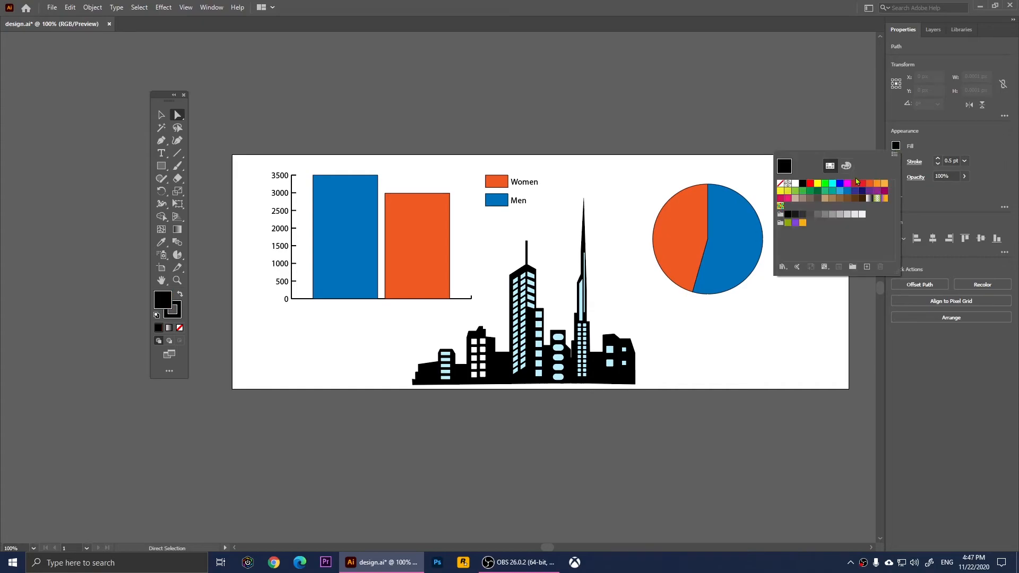
pyautogui.click(847, 195)
pyautogui.click(780, 322)
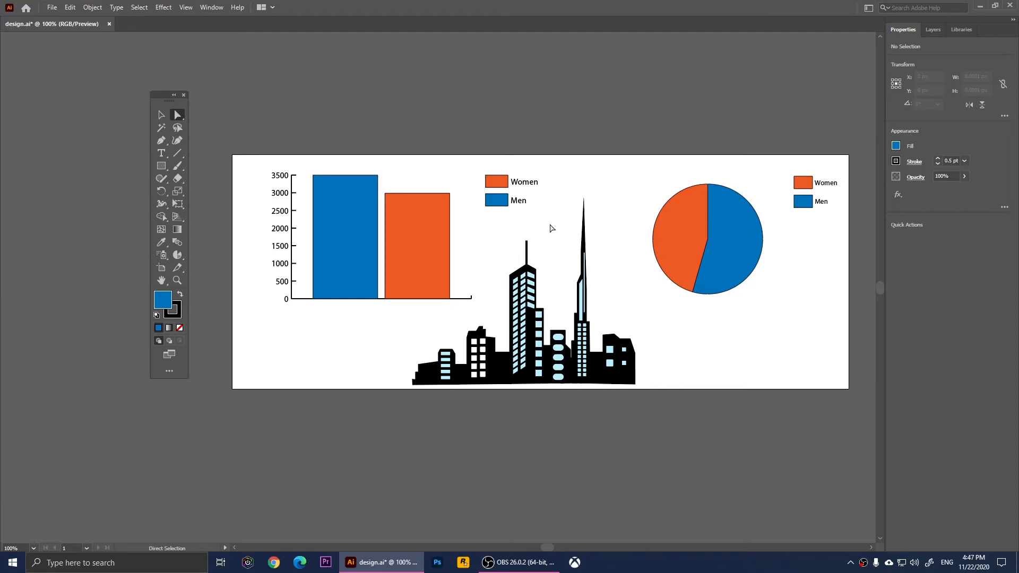
# Add the two-line caption "The number of people who applied for" / "Unemployment" as point text below the pie graph.
pyautogui.click(160, 155)
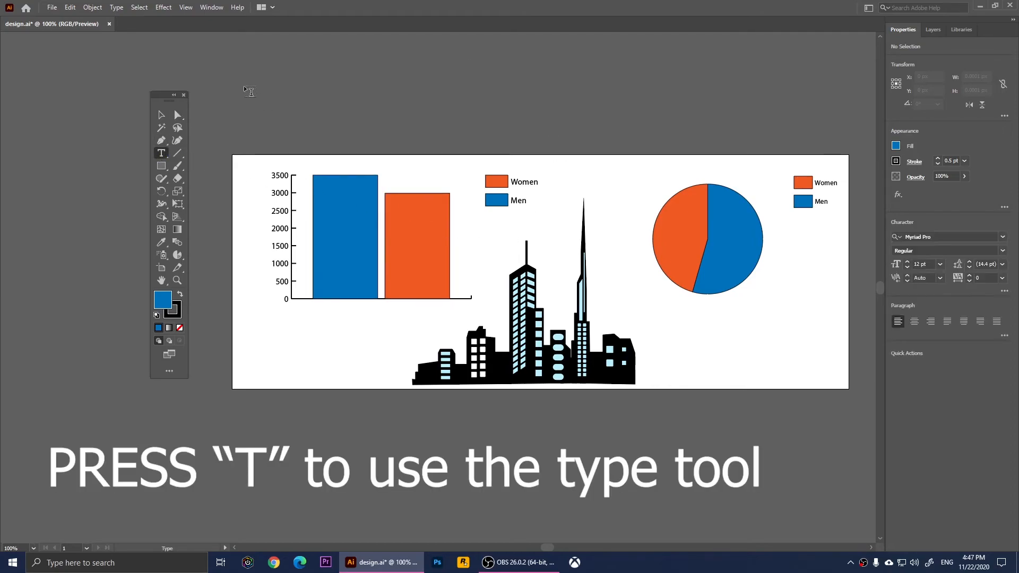
pyautogui.click(652, 341)
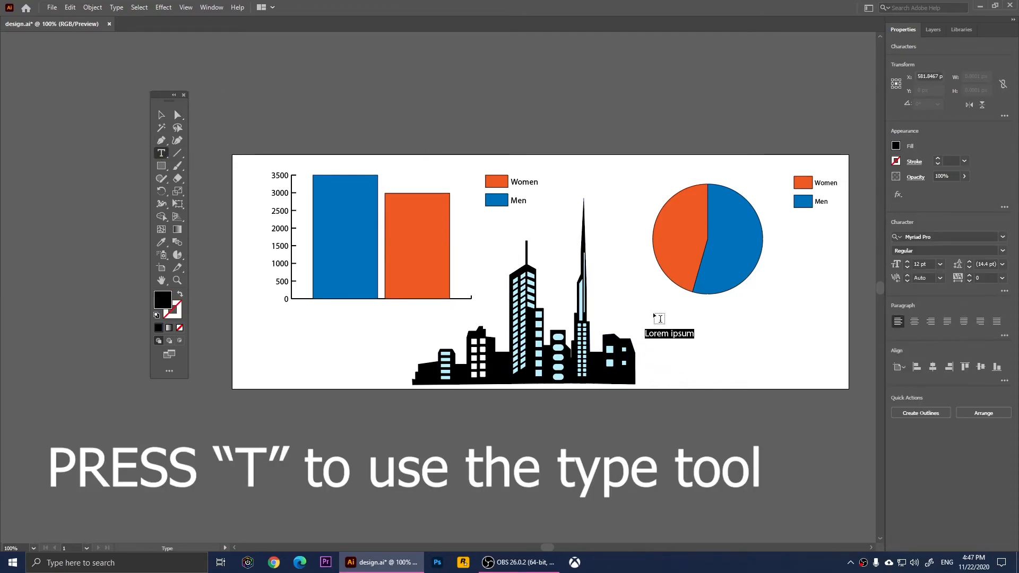
pyautogui.write('The number o')
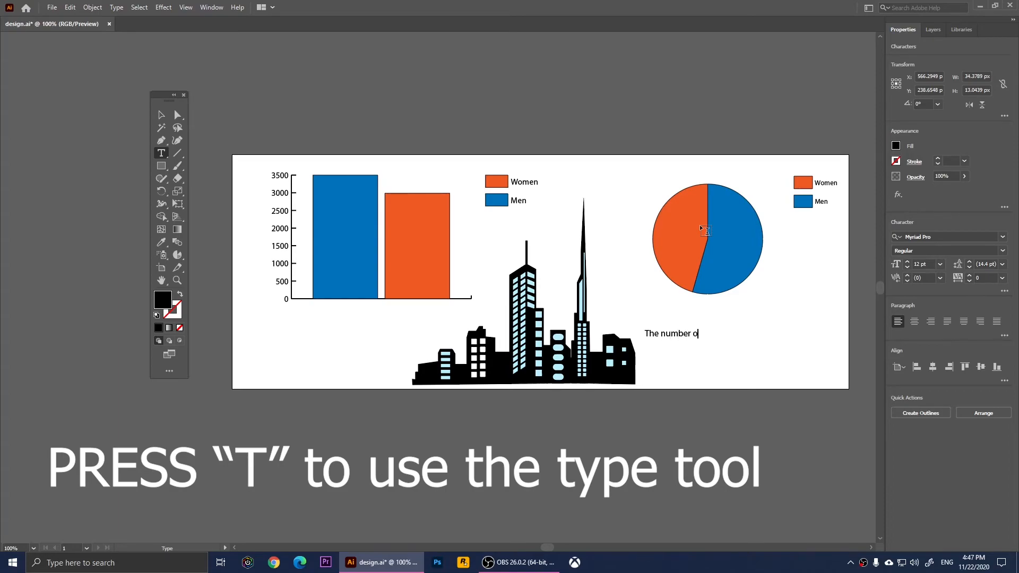
pyautogui.write('f people who ')
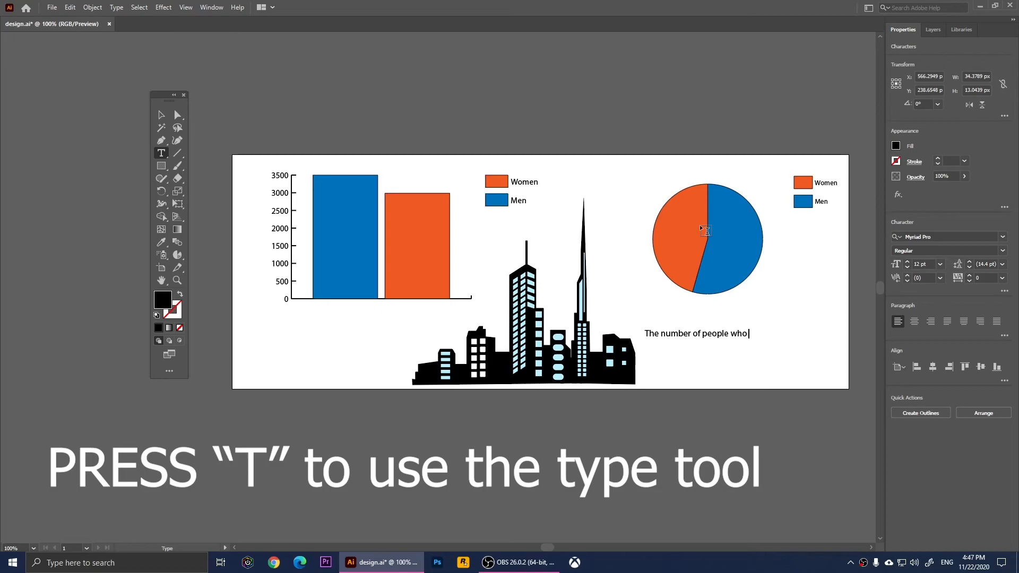
pyautogui.write('applied for')
pyautogui.press('Return')
pyautogui.write('Unemployment')
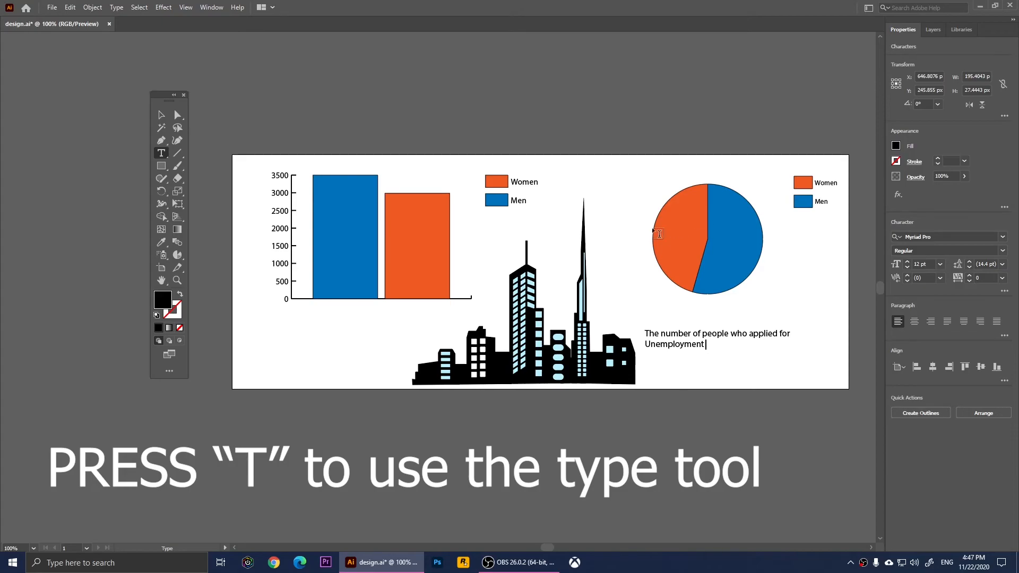
# Move the Unemployment caption up so it sits directly beneath the pie graph, and deselect it.
pyautogui.click(161, 114)
pyautogui.moveTo(664, 341); pyautogui.dragTo(682, 321)
pyautogui.click(594, 237)
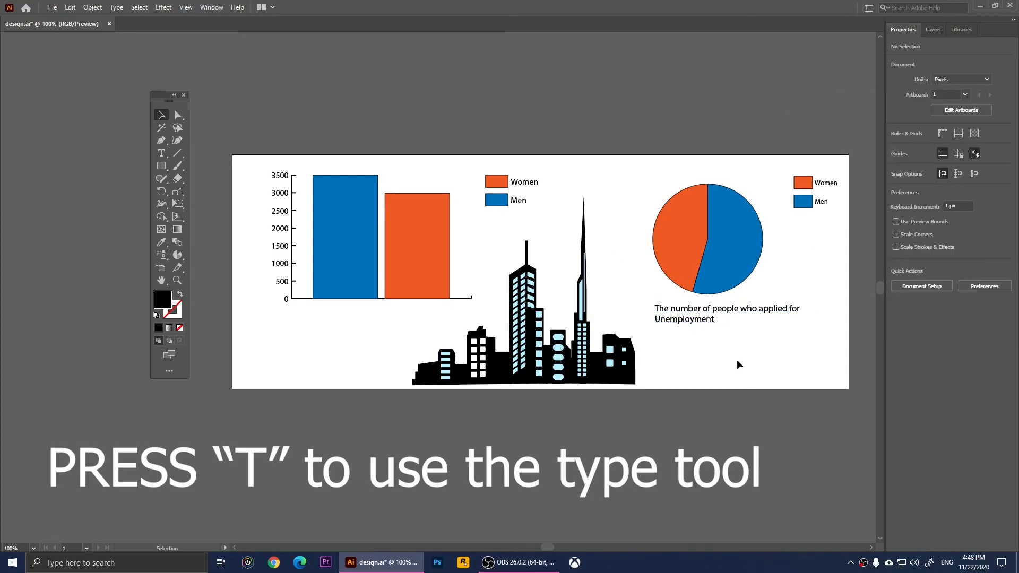
# Place a copy of the Unemployment caption directly beneath the column graph, and deselect it.
pyautogui.click(676, 310)
pyautogui.moveTo(735, 311); pyautogui.dragTo(361, 317)
pyautogui.click(431, 152)
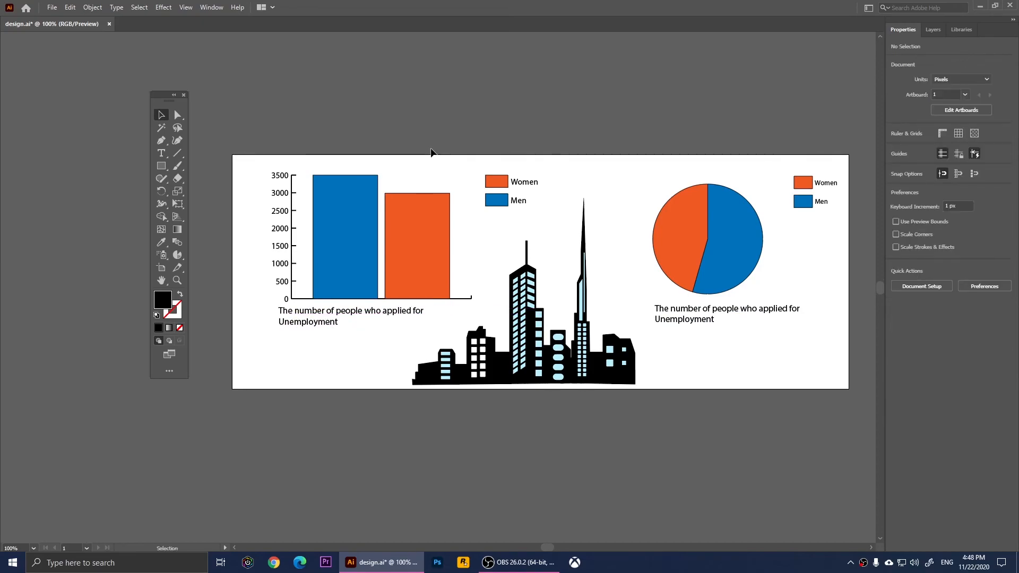
pyautogui.moveTo(177, 255); pyautogui.dragTo(203, 269)
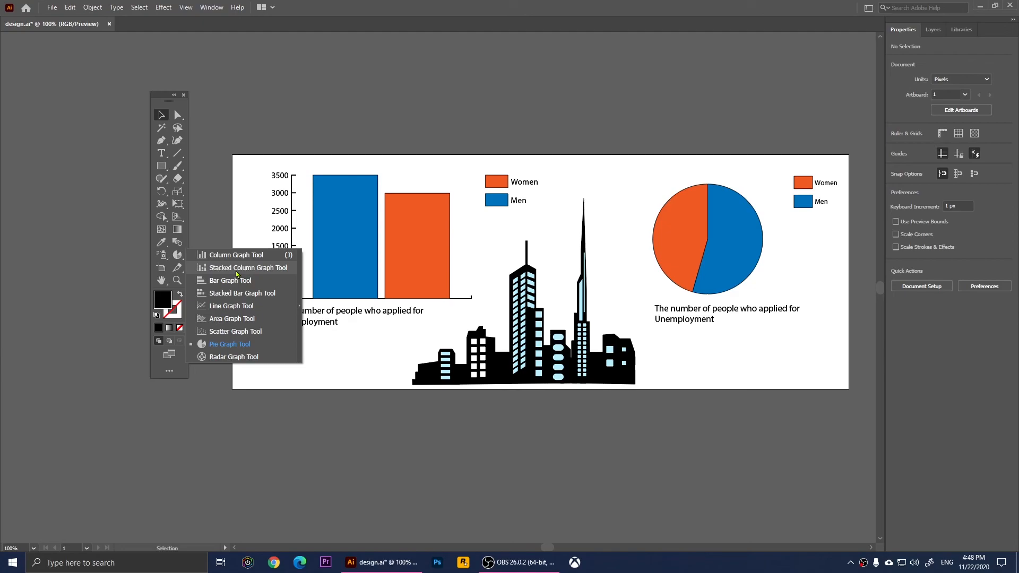
pyautogui.moveTo(235, 271)
pyautogui.mouseDown()
pyautogui.moveTo(256, 359)
pyautogui.moveTo(251, 276)
pyautogui.mouseUp()
pyautogui.moveTo(250, 276); pyautogui.dragTo(413, 73)
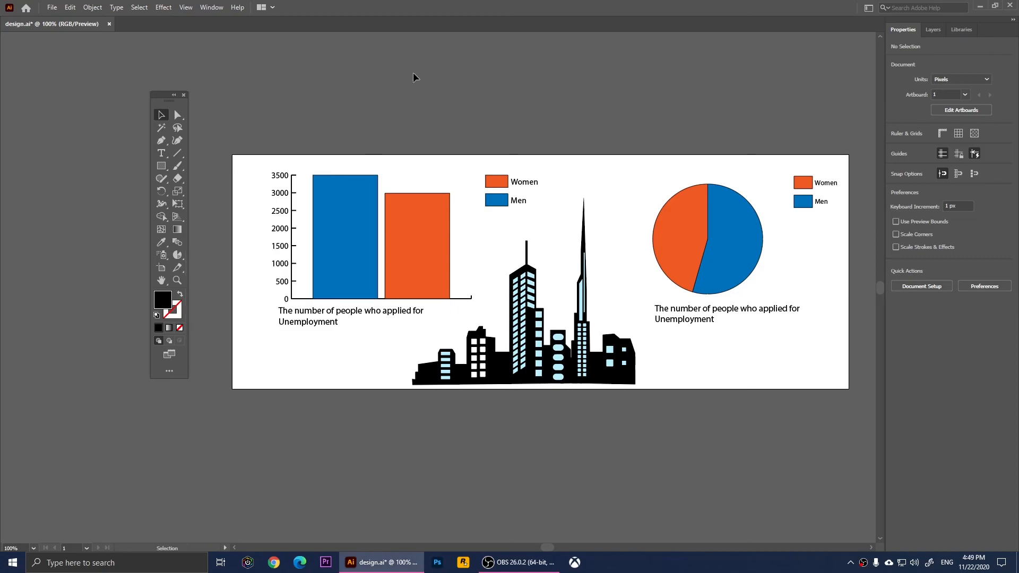